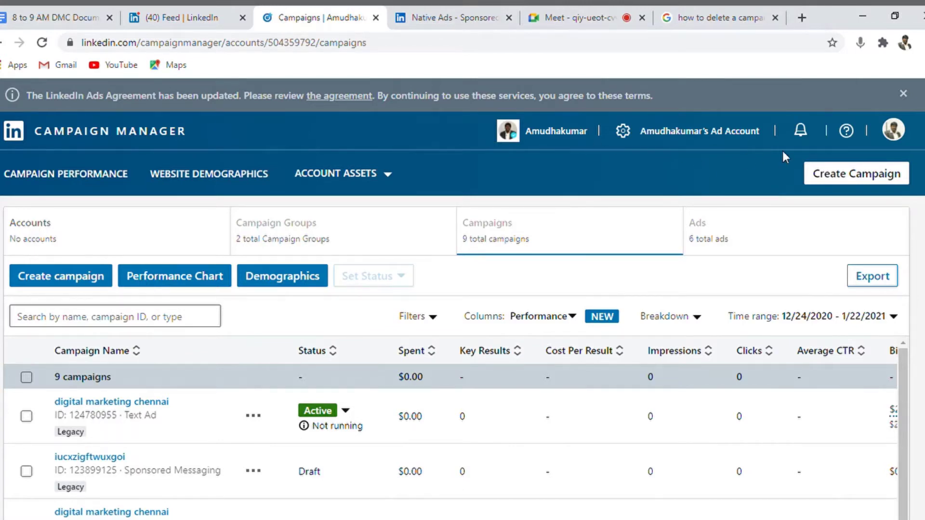
# - Review the ad account's settings options, covering account details, access management, billing center and contact settings
pyautogui.click(680, 136)
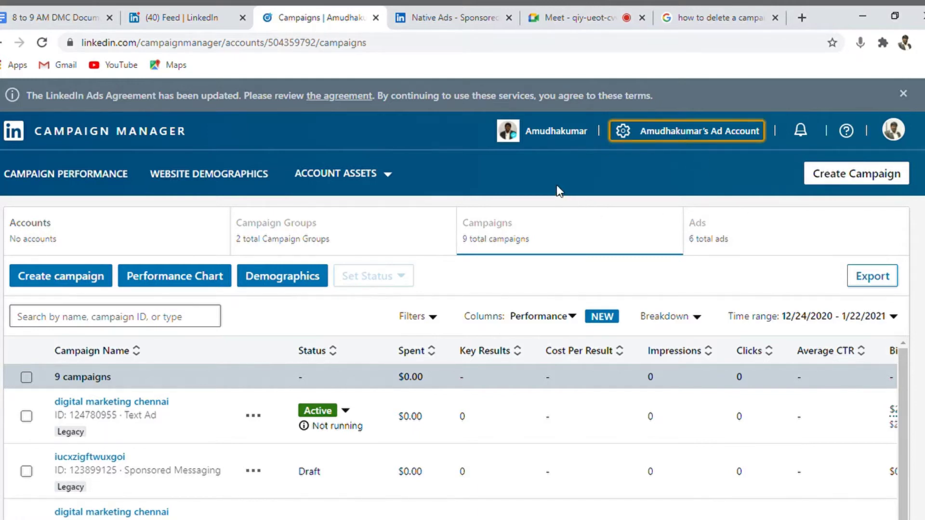
pyautogui.click(605, 177)
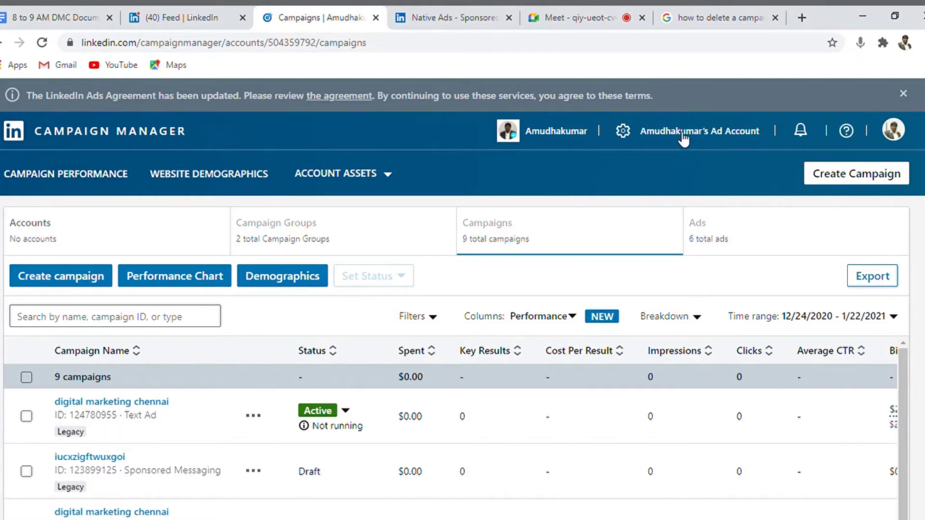
pyautogui.moveTo(683, 139)
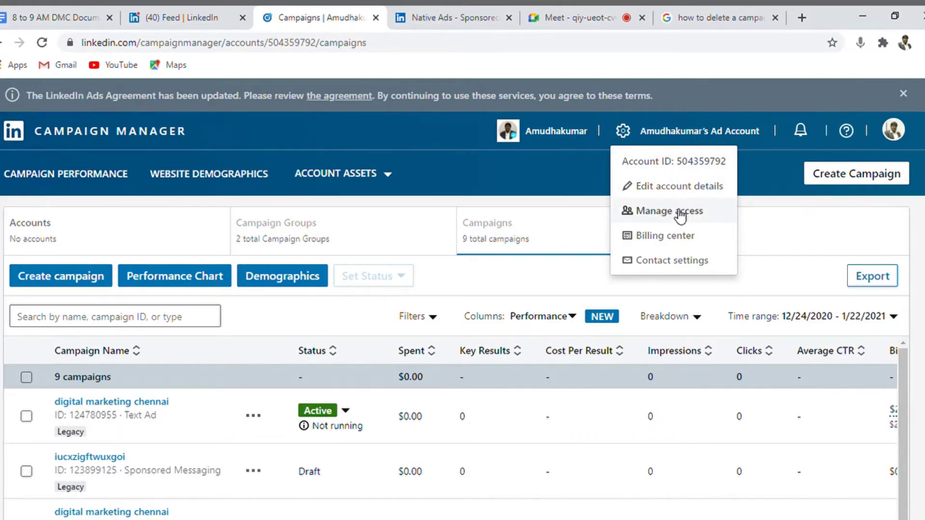
pyautogui.click(760, 183)
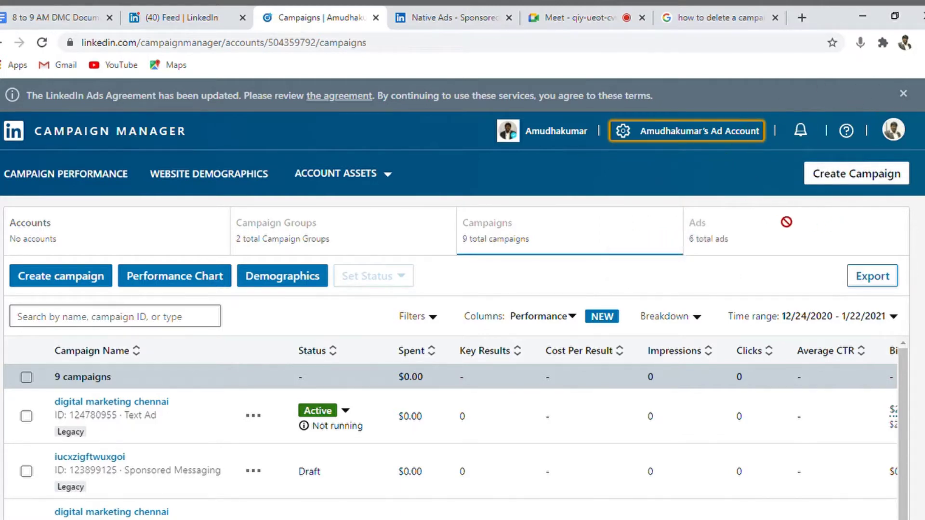
# - Check the ad account's notifications and the available help options, closing each when done
pyautogui.click(808, 137)
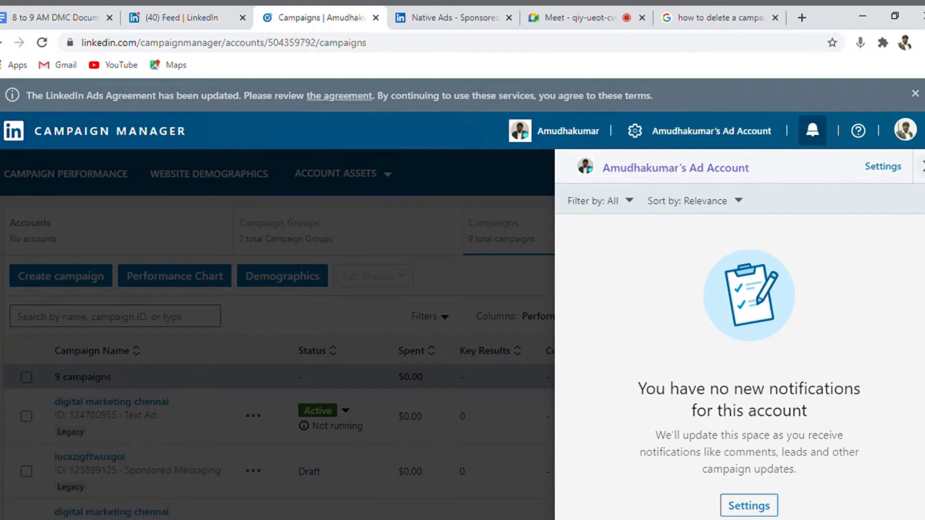
pyautogui.press('Escape')
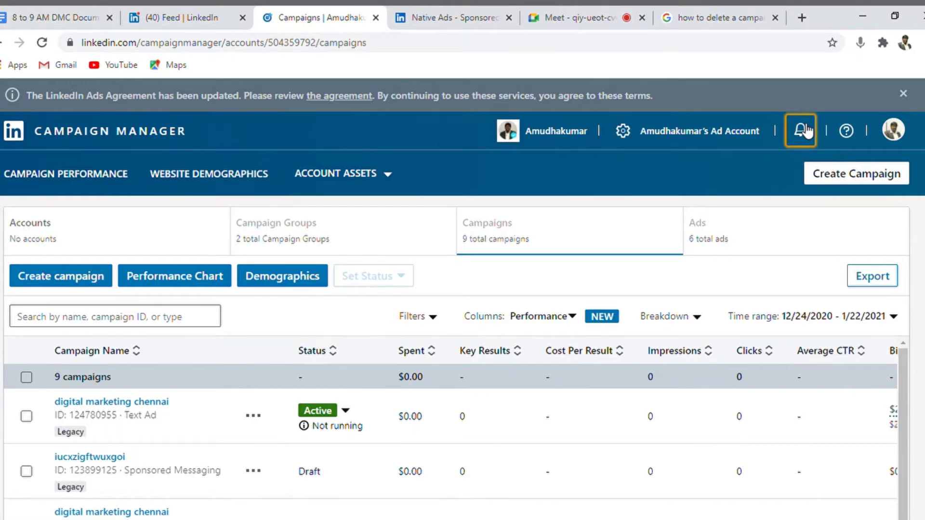
pyautogui.click(850, 135)
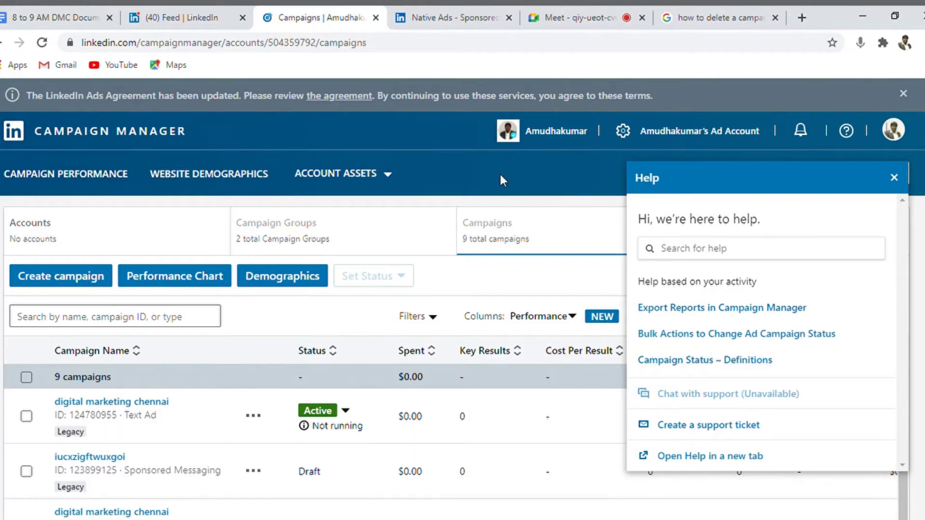
pyautogui.click(895, 179)
# - Open the signed-in member's LinkedIn profile page from the account options
pyautogui.click(898, 134)
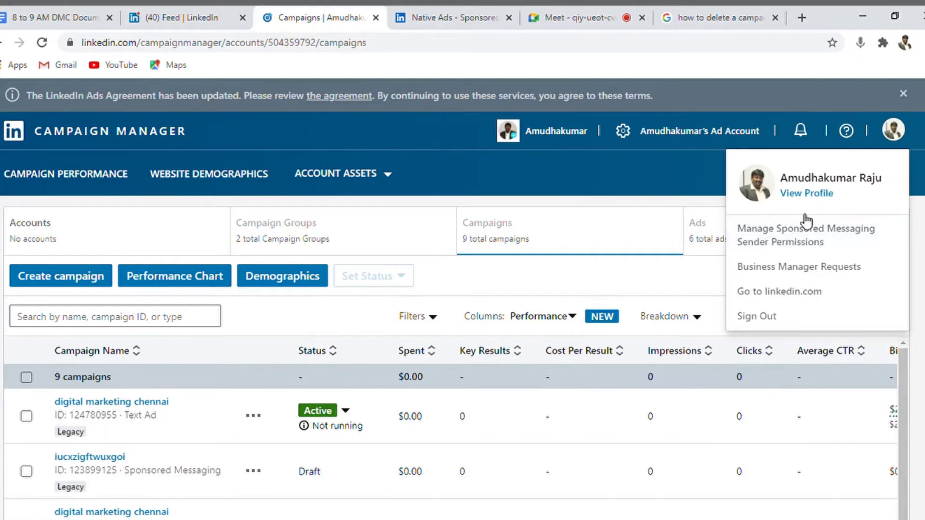
pyautogui.click(805, 194)
pyautogui.click(364, 18)
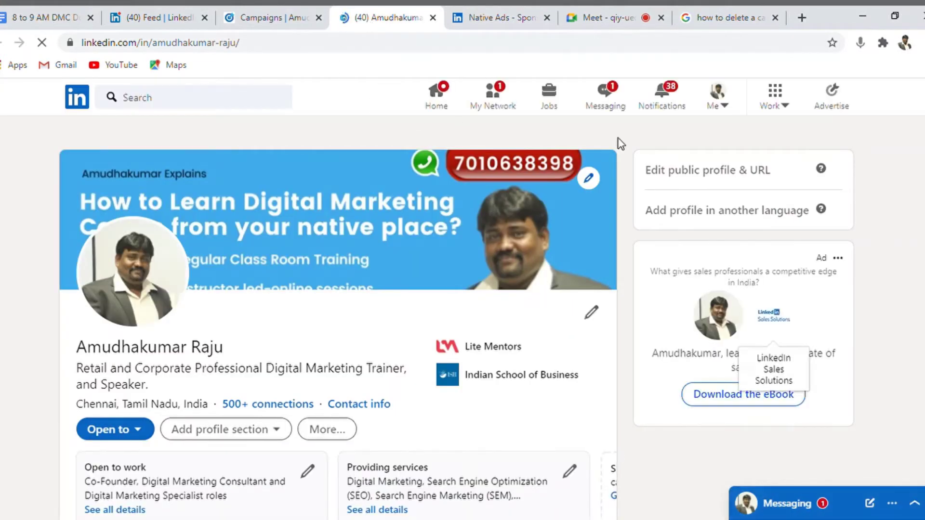
# - Examine the profile's about, dashboard, activity, experience, education, certifications and skills sections, and return to its beginning
pyautogui.scroll(-3, 456, 318)
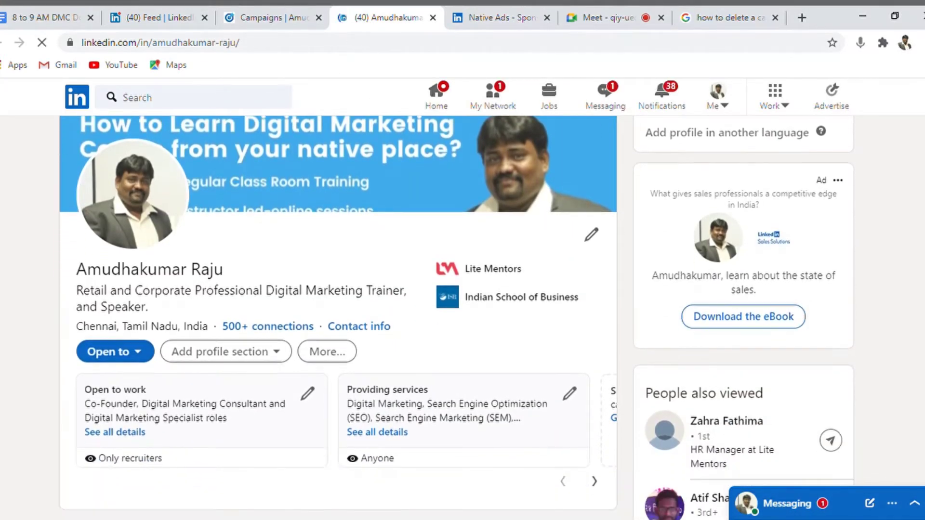
pyautogui.scroll(-3, 456, 318)
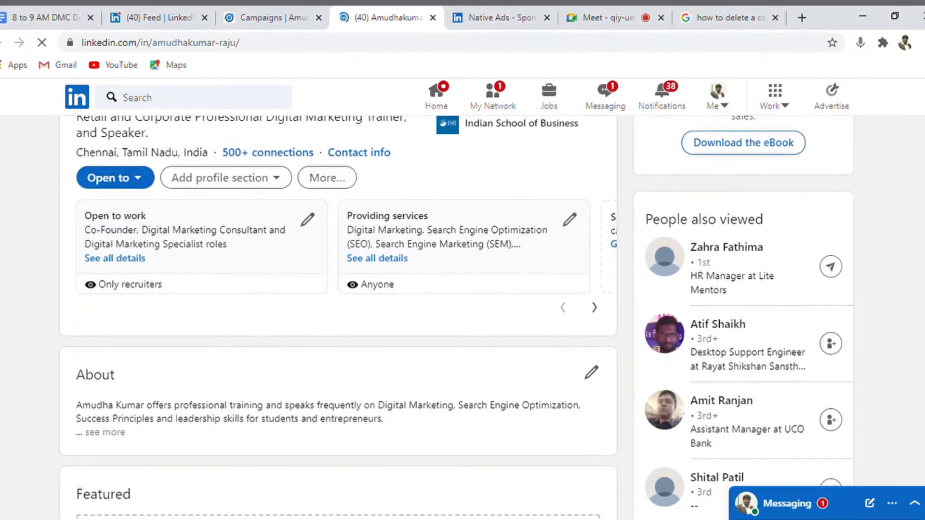
pyautogui.scroll(-5, 456, 318)
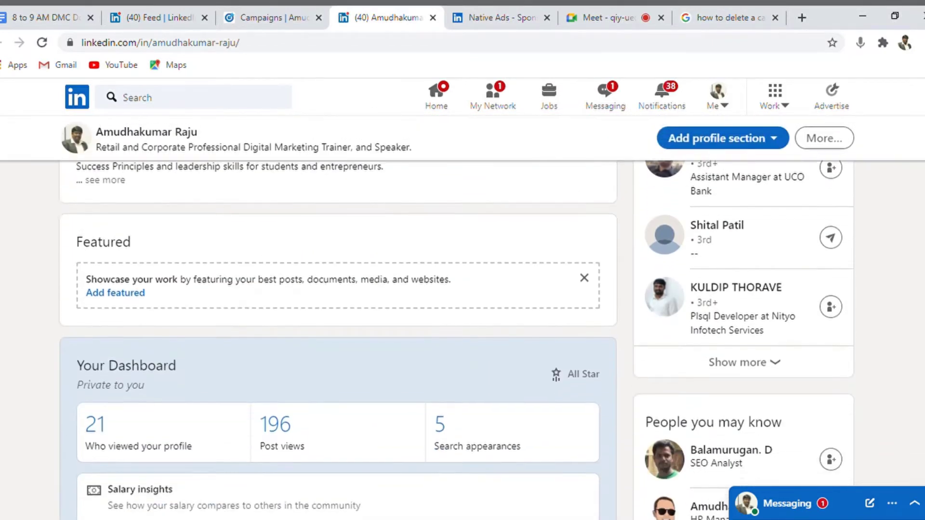
pyautogui.scroll(-5, 456, 317)
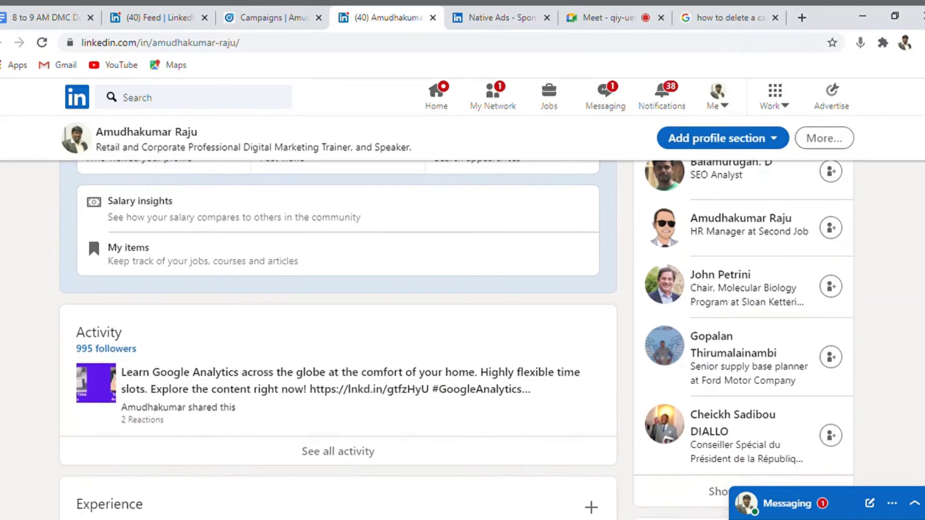
pyautogui.scroll(-6, 455, 318)
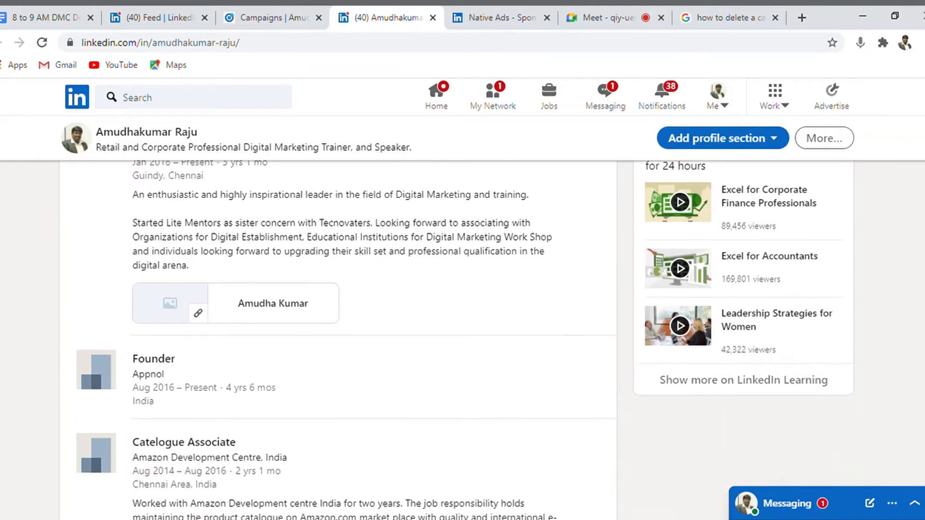
pyautogui.scroll(-8, 456, 318)
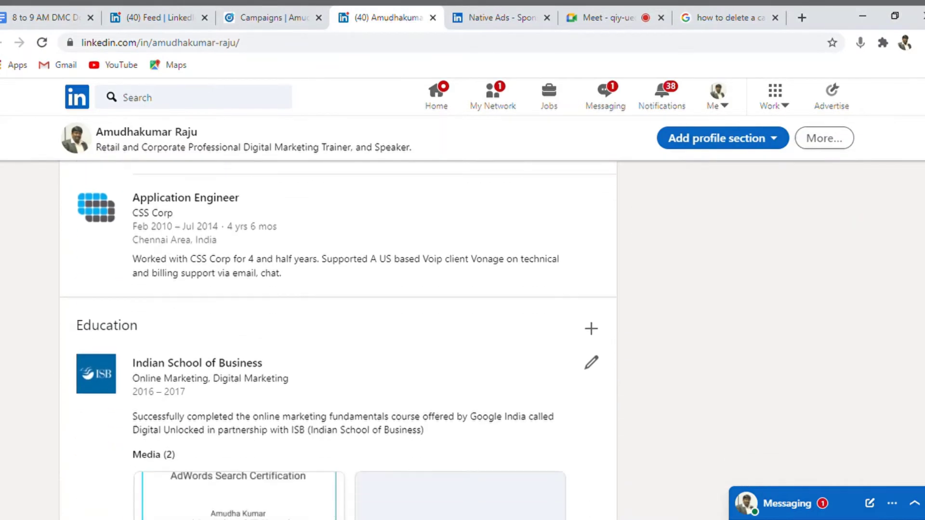
pyautogui.scroll(-9, 455, 318)
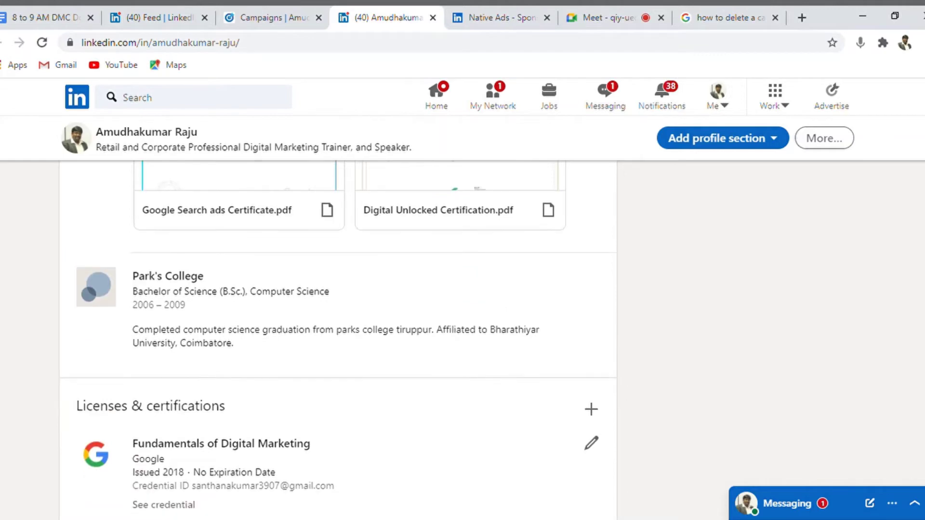
pyautogui.scroll(9, 337, 337)
pyautogui.scroll(-5, 337, 338)
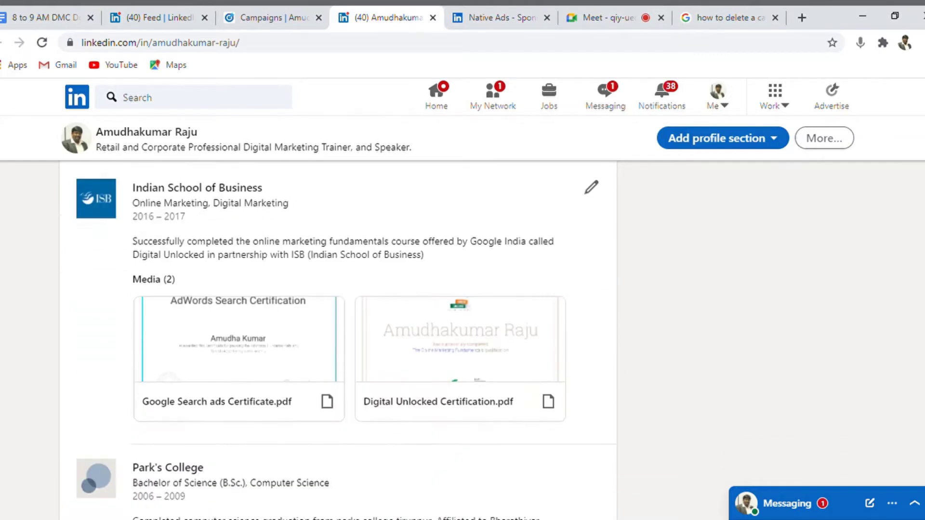
pyautogui.scroll(-2, 572, 375)
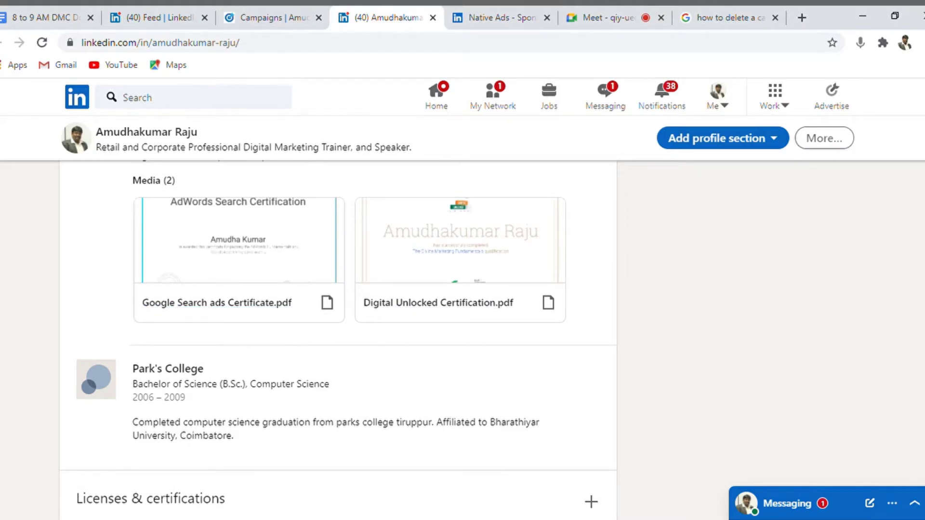
pyautogui.scroll(-4, 337, 337)
pyautogui.scroll(7, 337, 337)
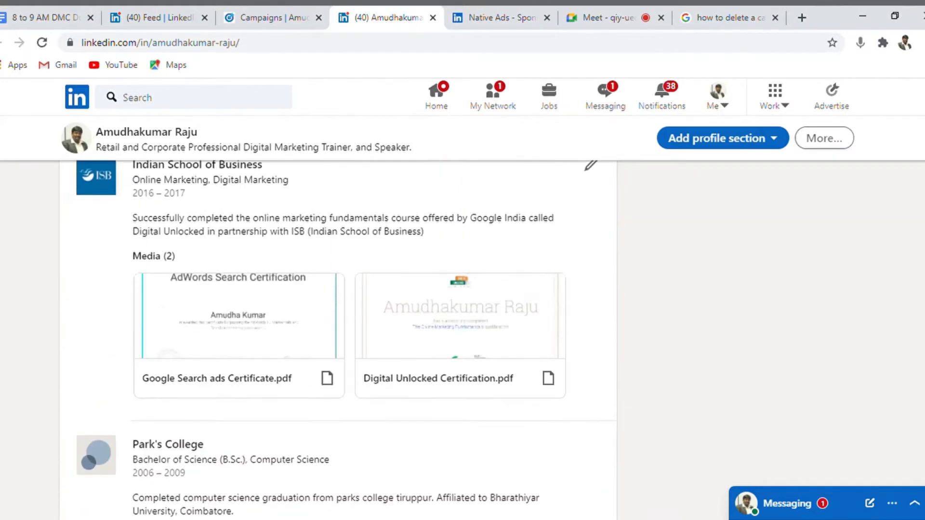
pyautogui.scroll(-8, 337, 337)
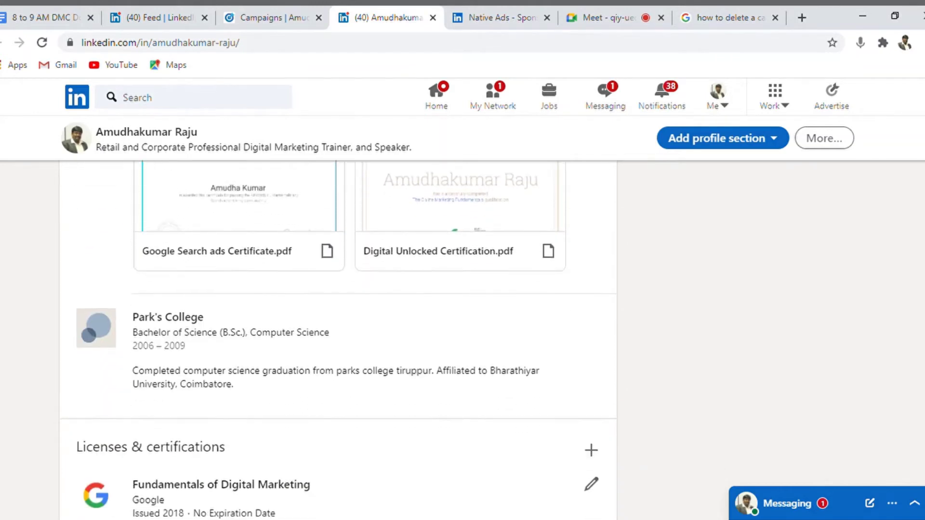
pyautogui.scroll(-2, 337, 337)
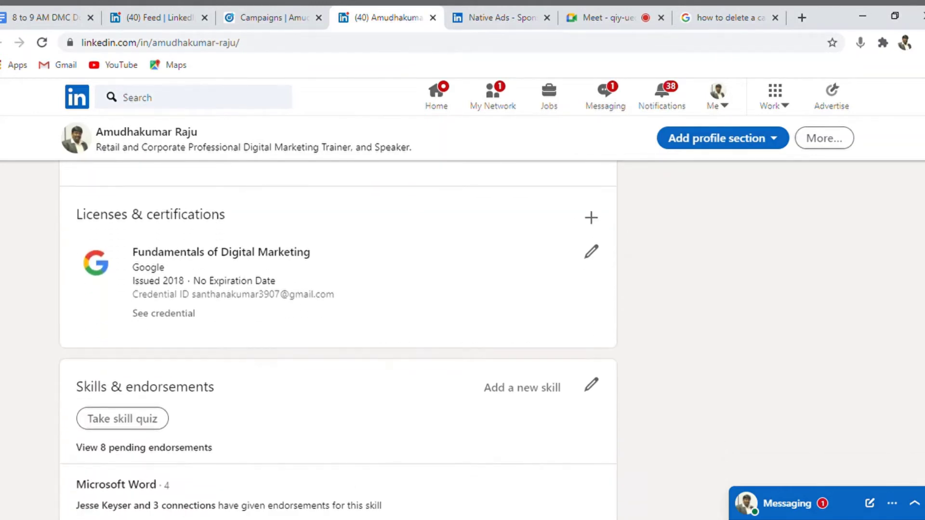
pyautogui.scroll(-1, 337, 337)
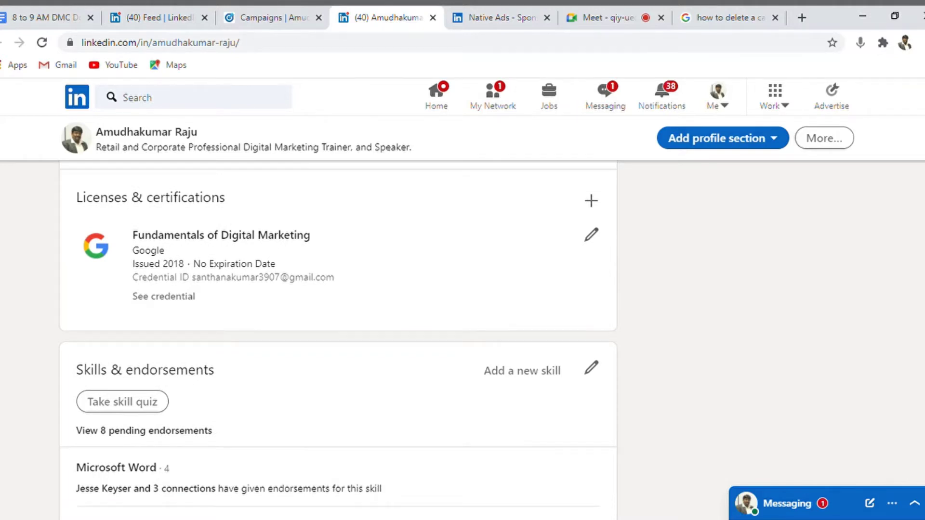
pyautogui.scroll(-2, 337, 337)
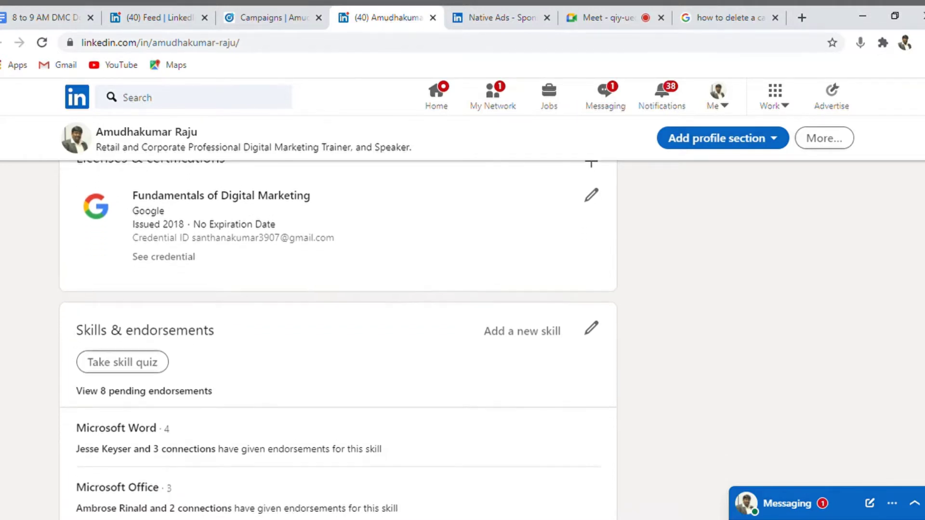
pyautogui.scroll(-1, 337, 337)
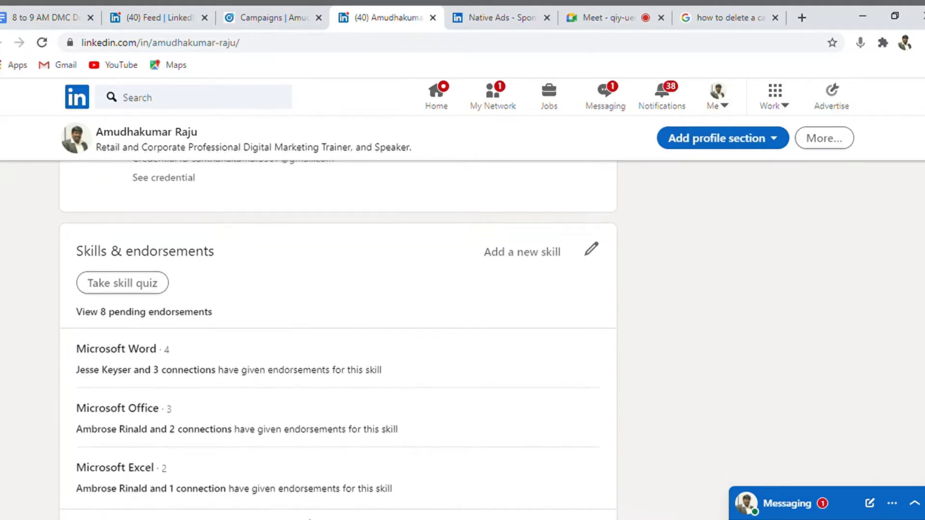
pyautogui.scroll(1, 337, 337)
pyautogui.scroll(10, 338, 338)
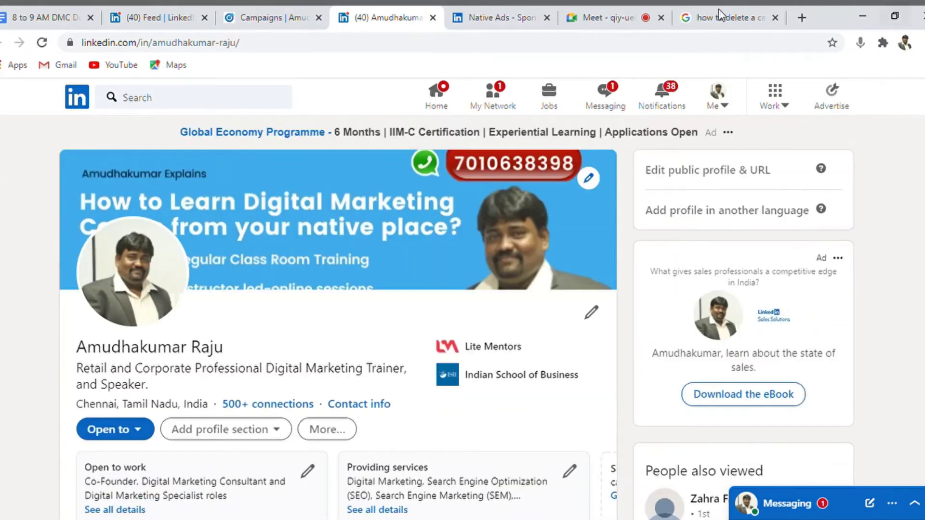
# - Return to Campaign Manager and view the ad account's campaign groups in Campaign Performance
pyautogui.click(287, 16)
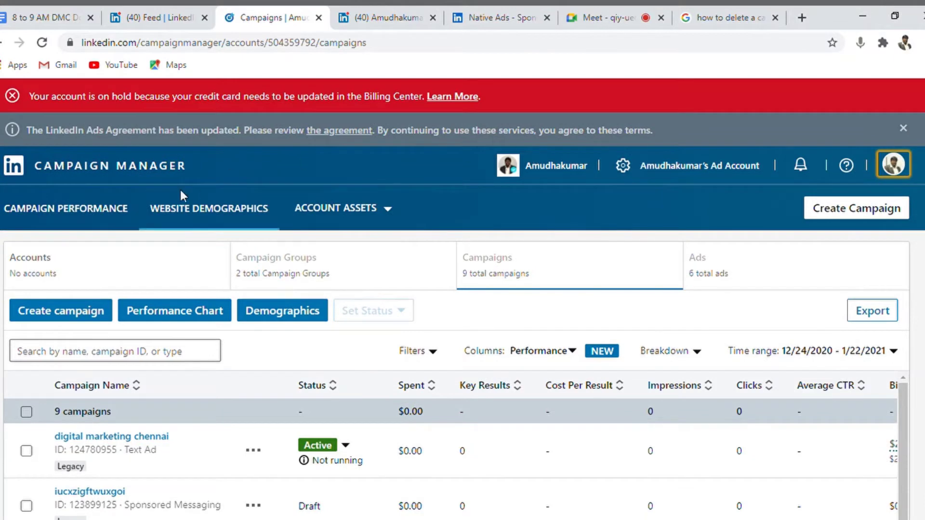
pyautogui.click(63, 210)
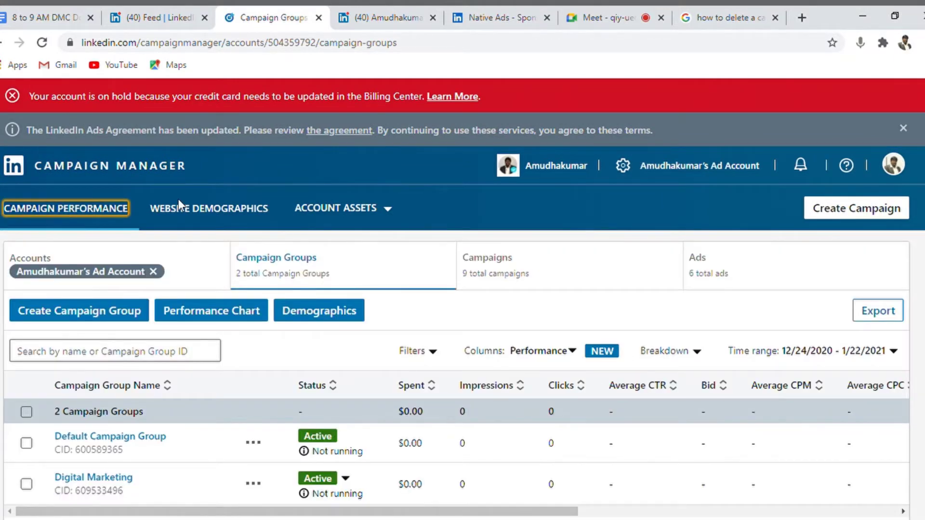
pyautogui.scroll(-2, 605, 244)
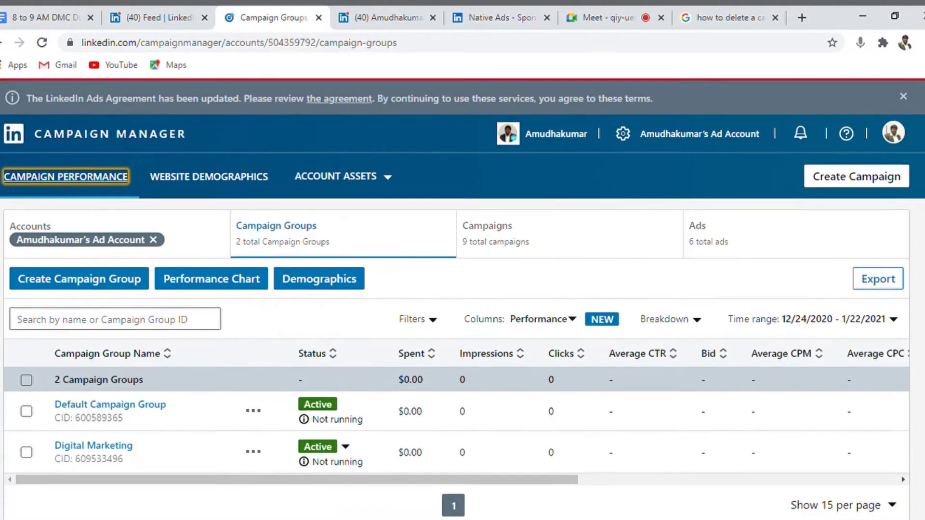
pyautogui.scroll(1, 606, 243)
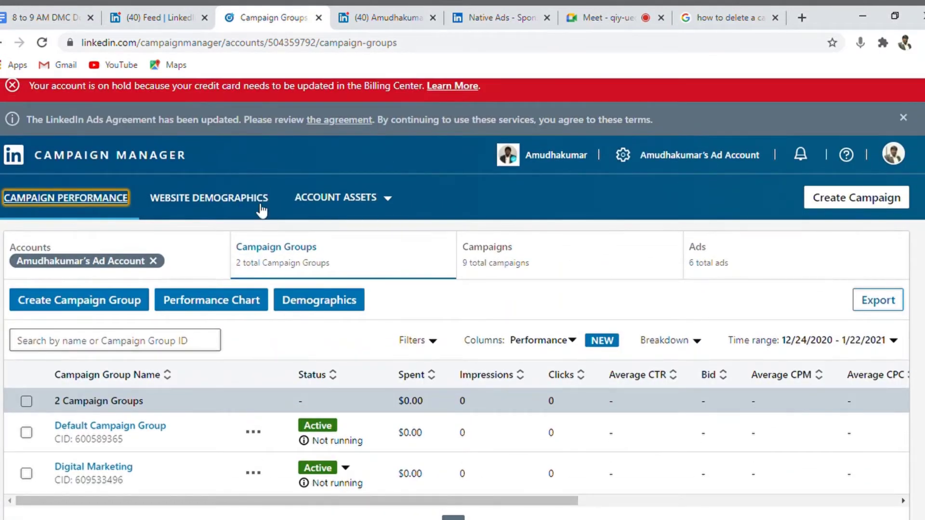
# - Open Website Demographics for the ad account and review the website audience creation information
pyautogui.click(186, 199)
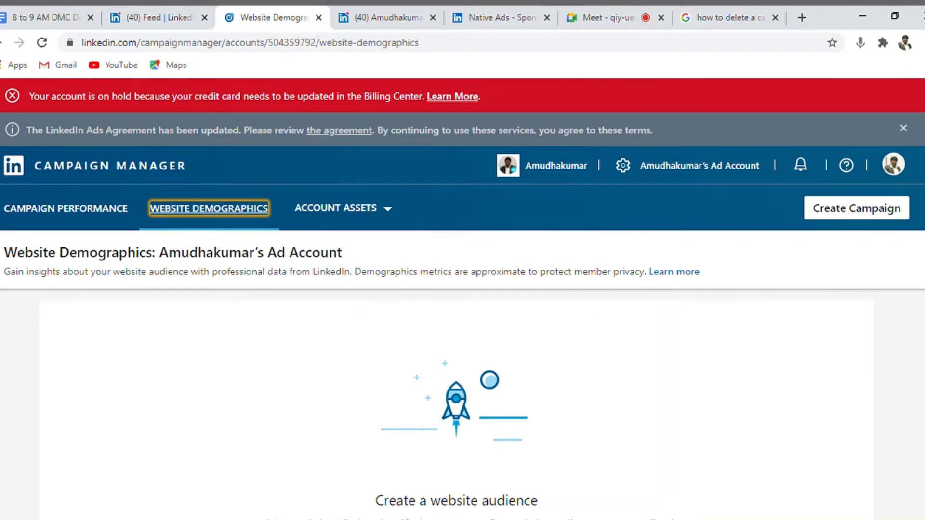
pyautogui.scroll(-3, 462, 308)
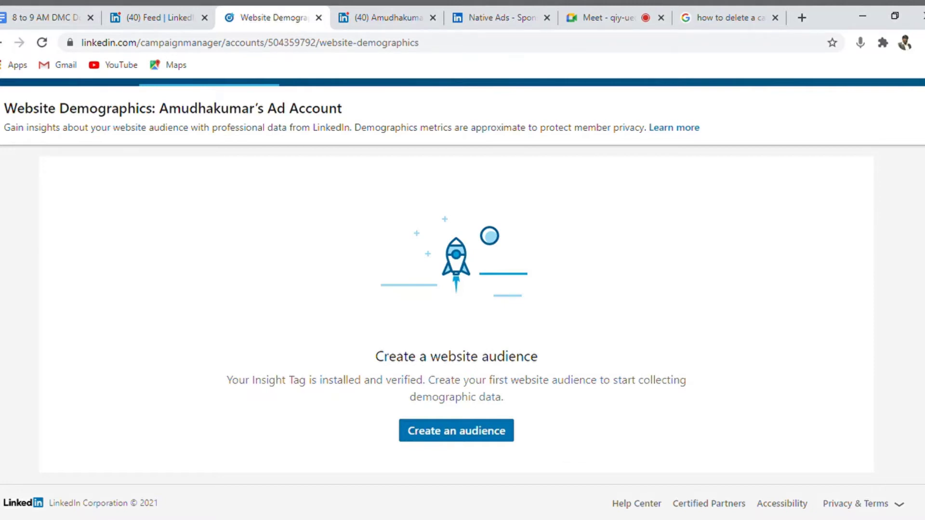
pyautogui.scroll(2, 462, 299)
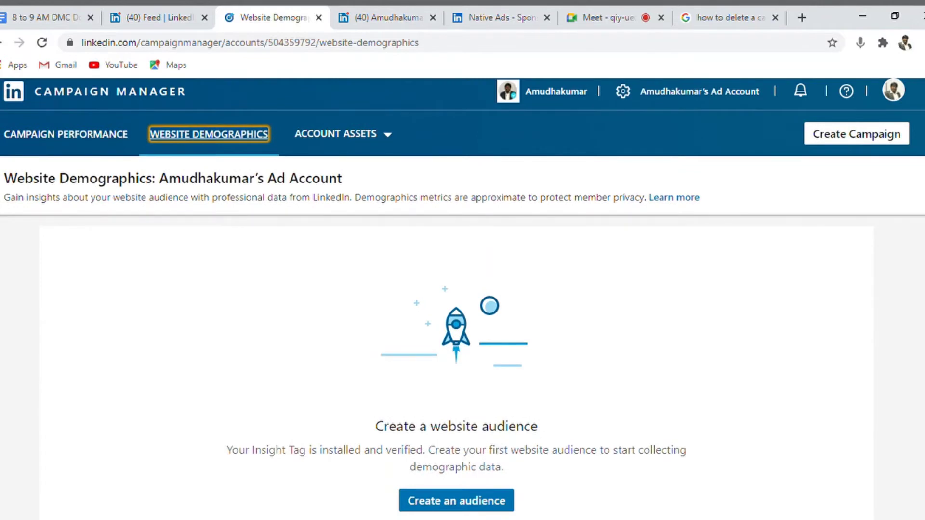
pyautogui.scroll(-2, 462, 299)
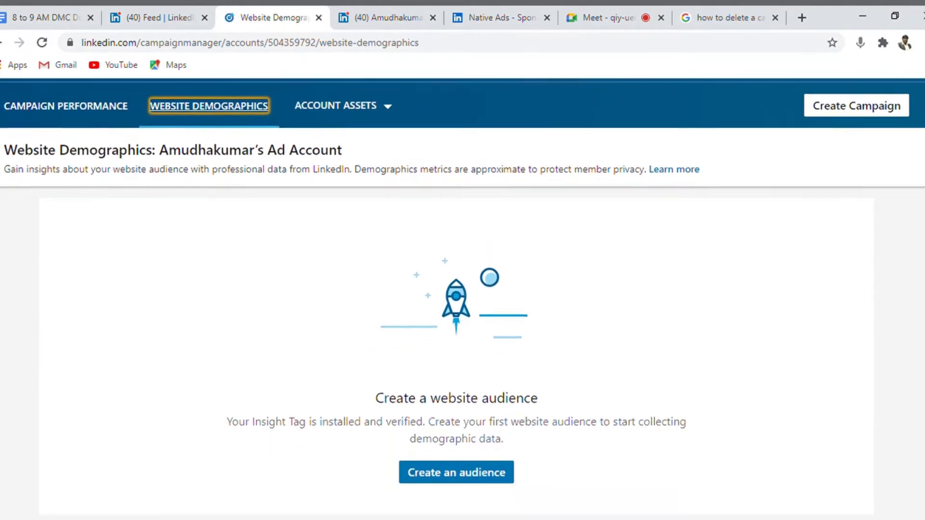
pyautogui.scroll(2, 462, 299)
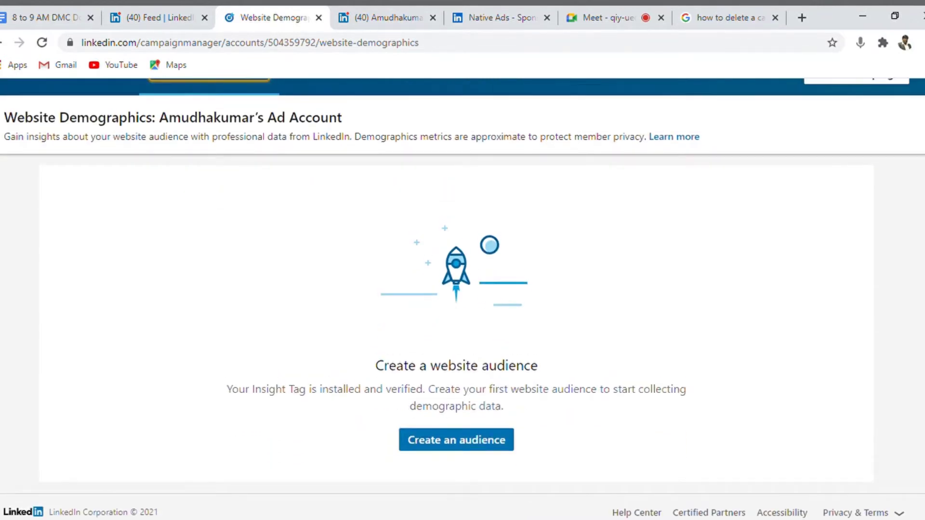
pyautogui.scroll(1, 462, 299)
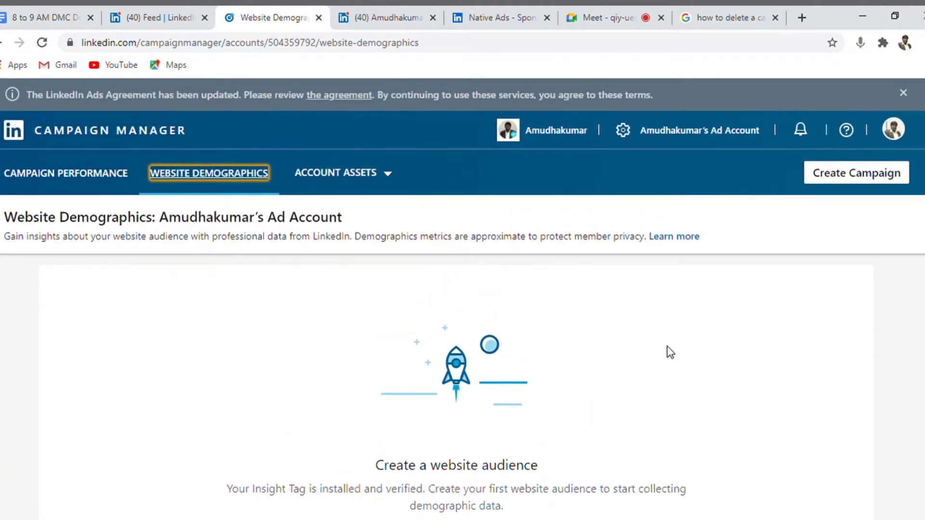
# - Look over the account asset options and return to the ad account's Campaign Performance view
pyautogui.click(387, 175)
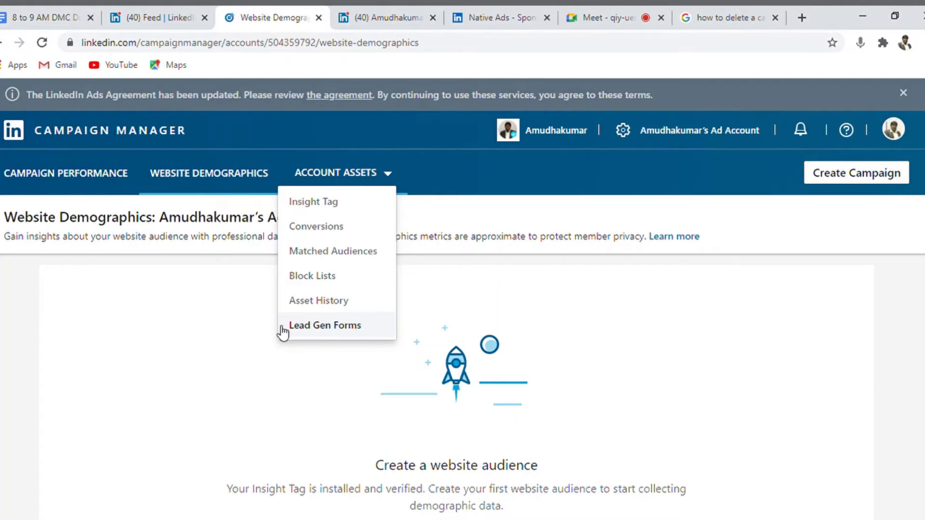
pyautogui.click(215, 336)
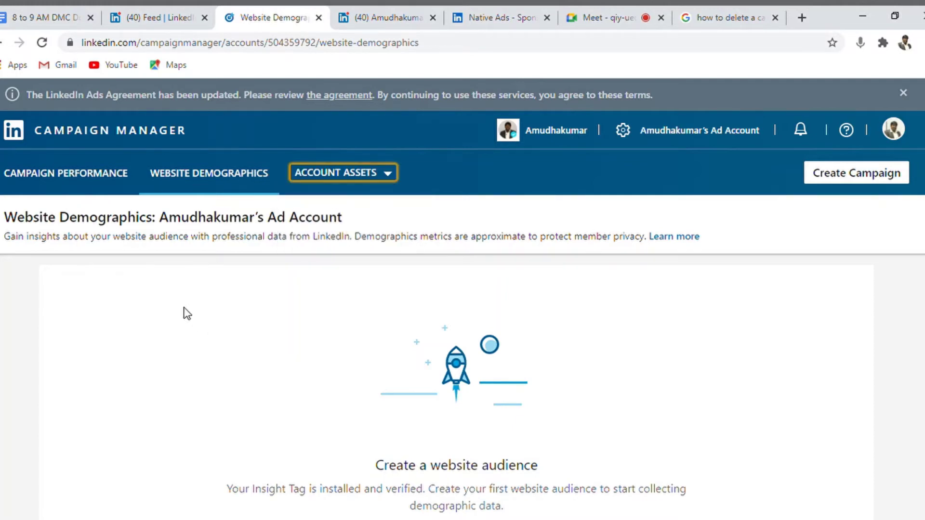
pyautogui.click(77, 184)
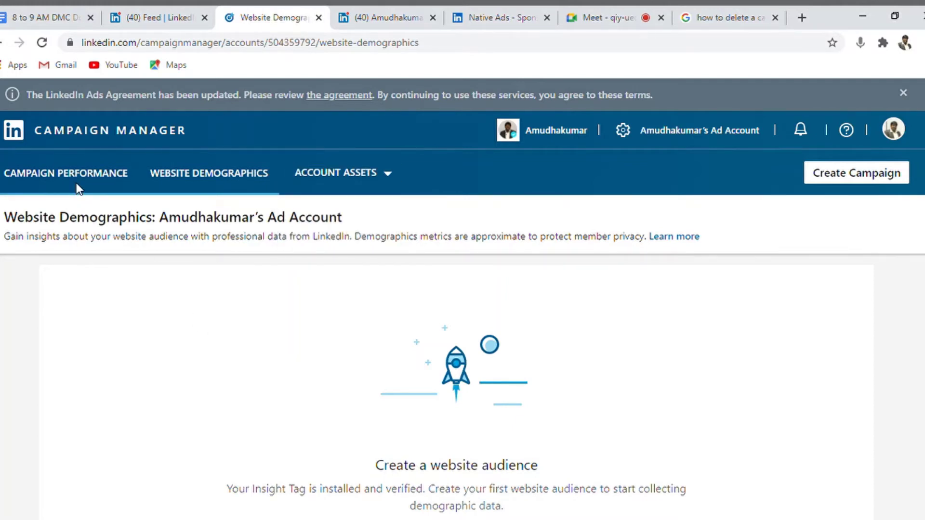
pyautogui.click(61, 174)
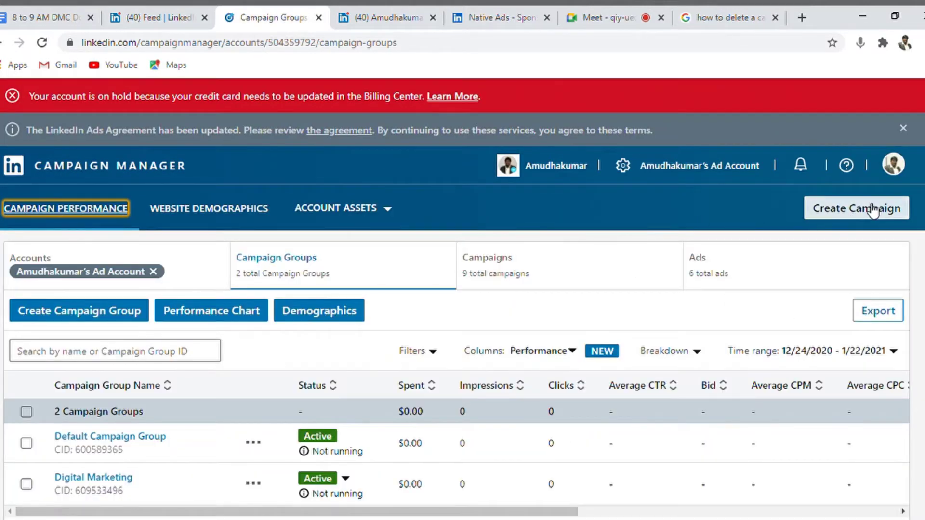
# - Select all campaign groups and deselect them again, and clear the ad account selection
pyautogui.scroll(-1, 463, 299)
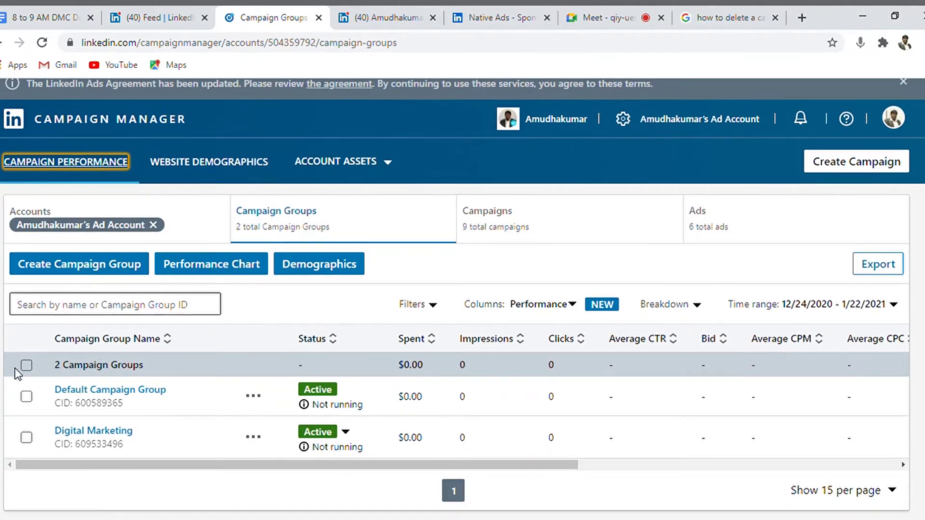
pyautogui.click(27, 366)
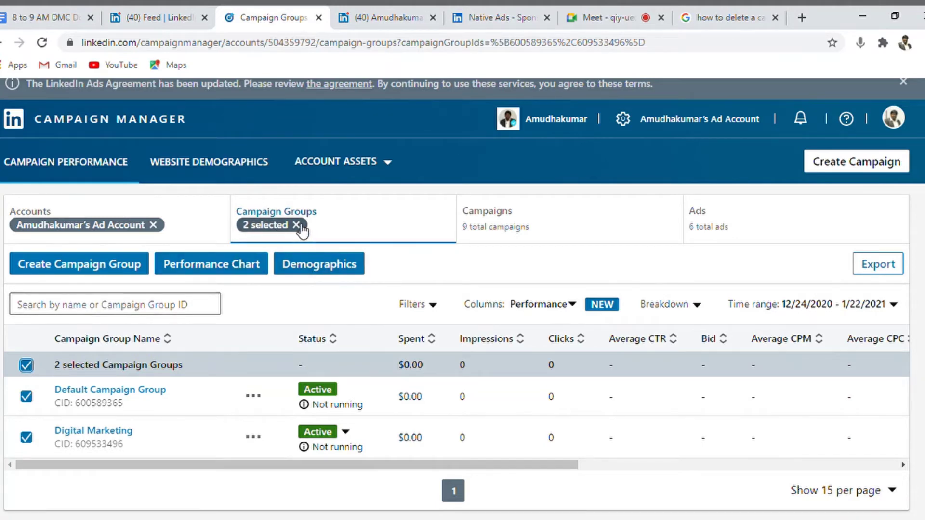
pyautogui.click(297, 225)
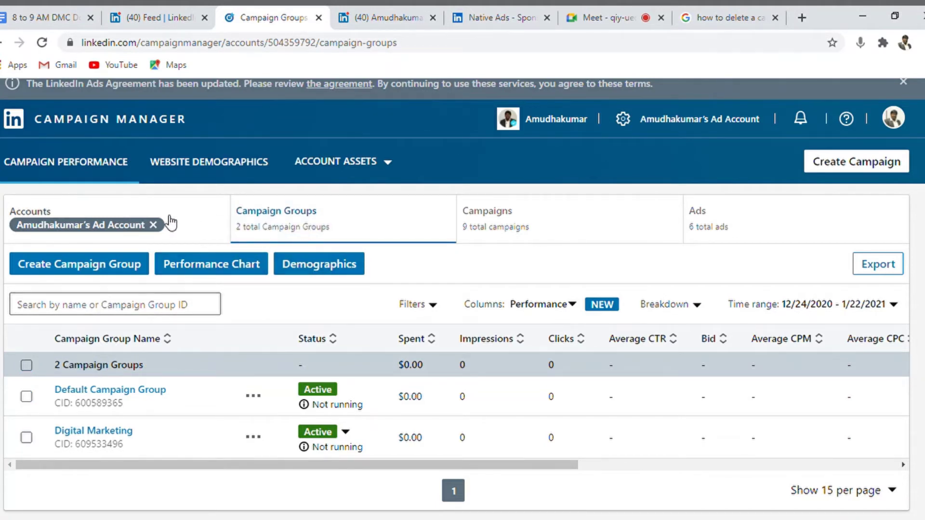
pyautogui.click(153, 225)
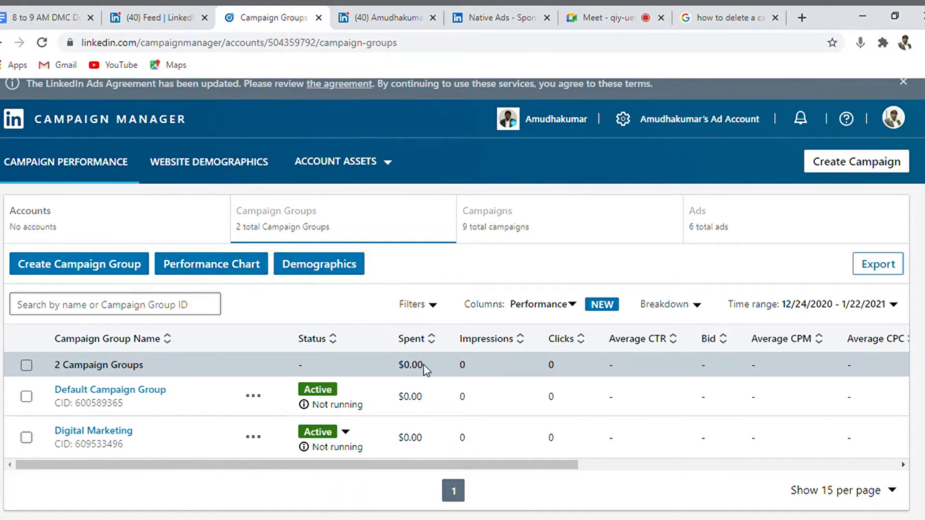
# - Filter the campaign groups by Active status and clear the filter again
pyautogui.click(433, 305)
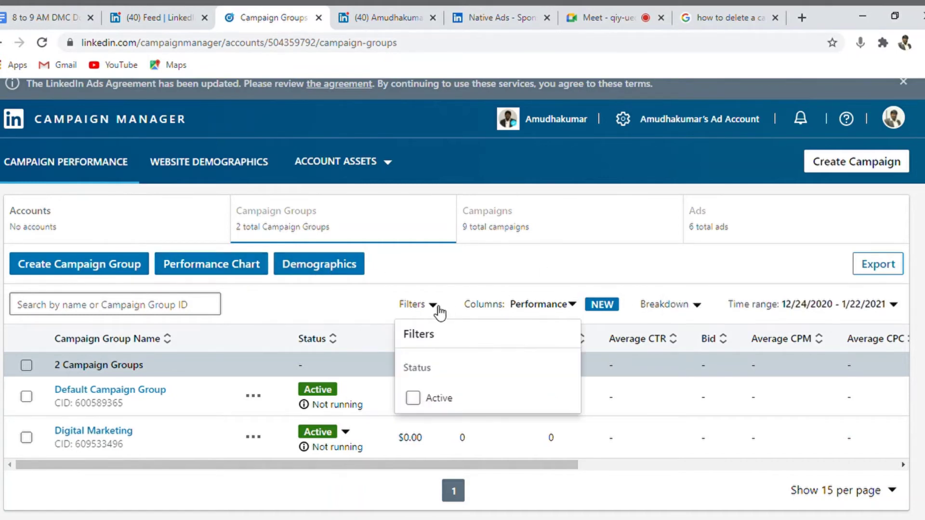
pyautogui.click(415, 400)
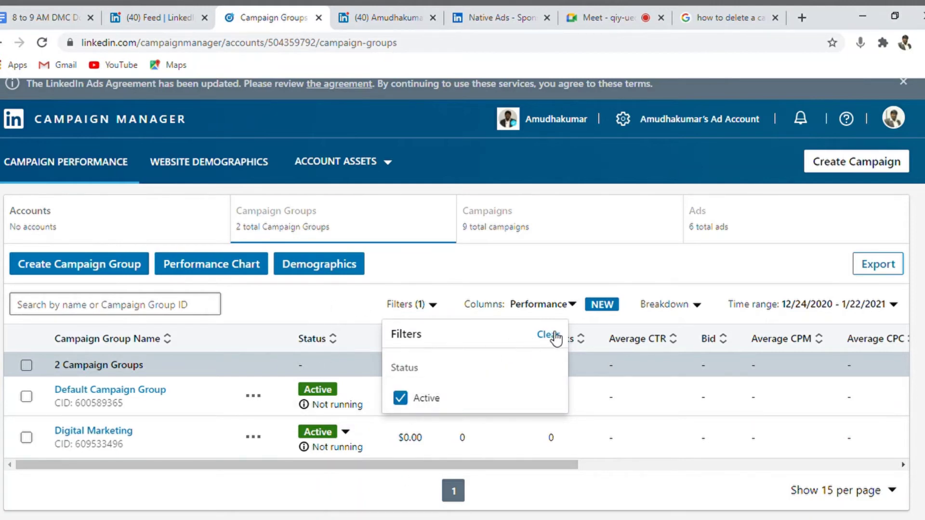
pyautogui.click(554, 335)
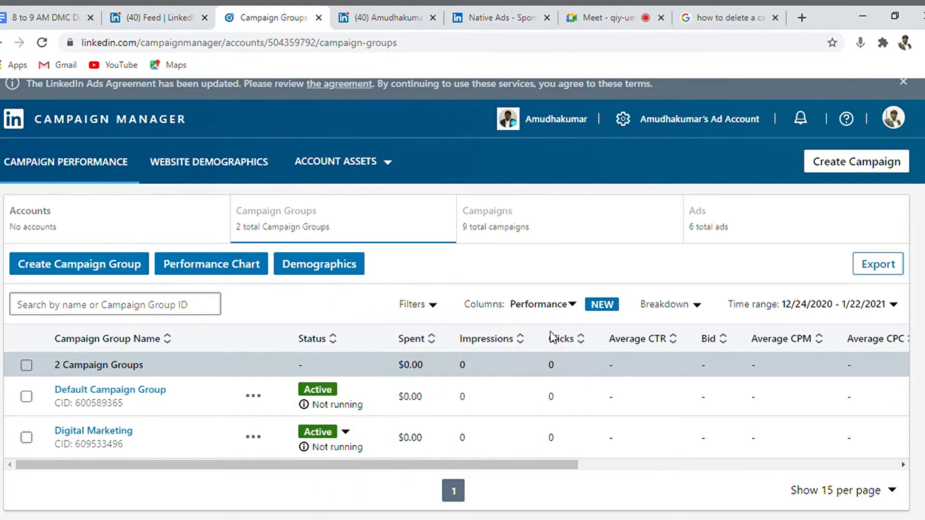
# - Review the column presets and the breakdown options available for the campaign groups table
pyautogui.click(572, 304)
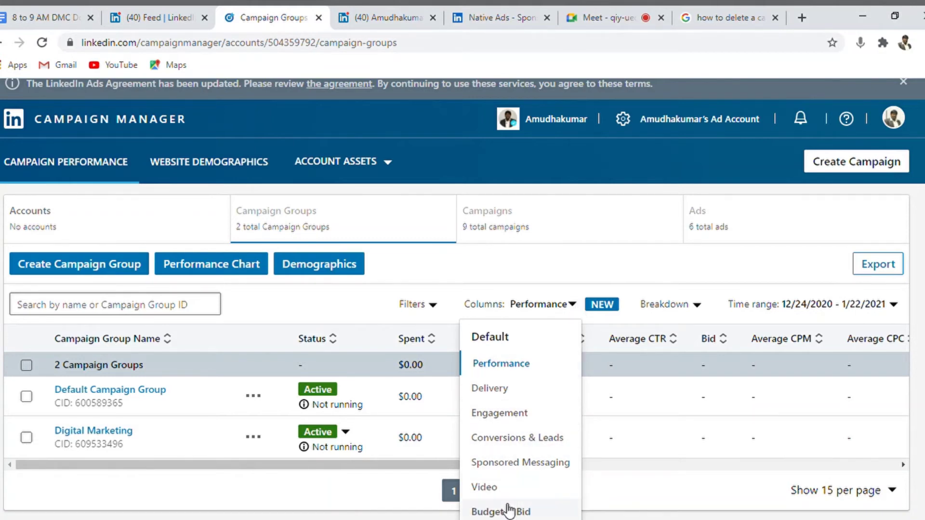
pyautogui.click(619, 259)
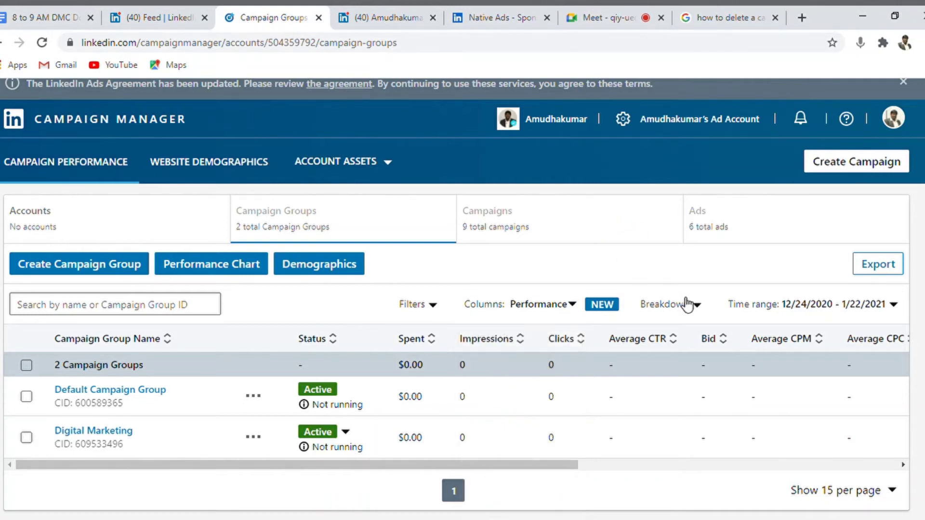
pyautogui.click(698, 308)
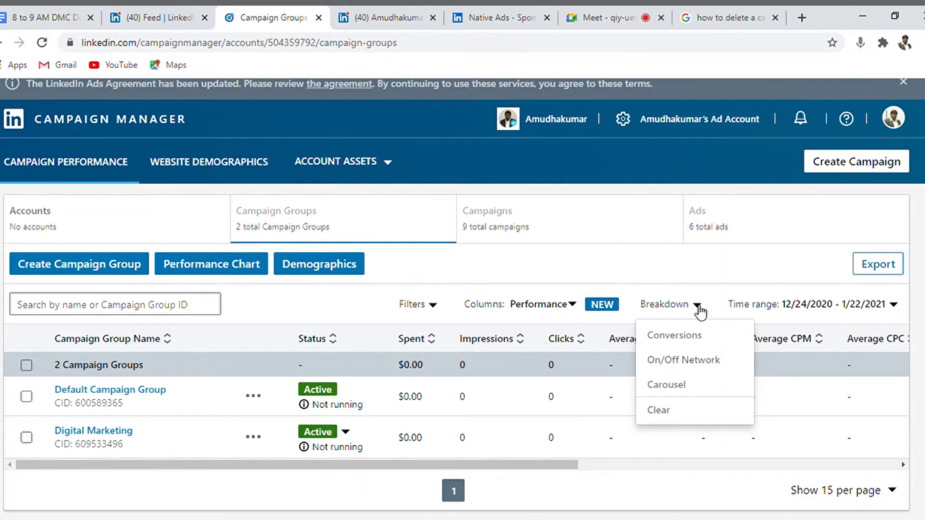
pyautogui.click(647, 270)
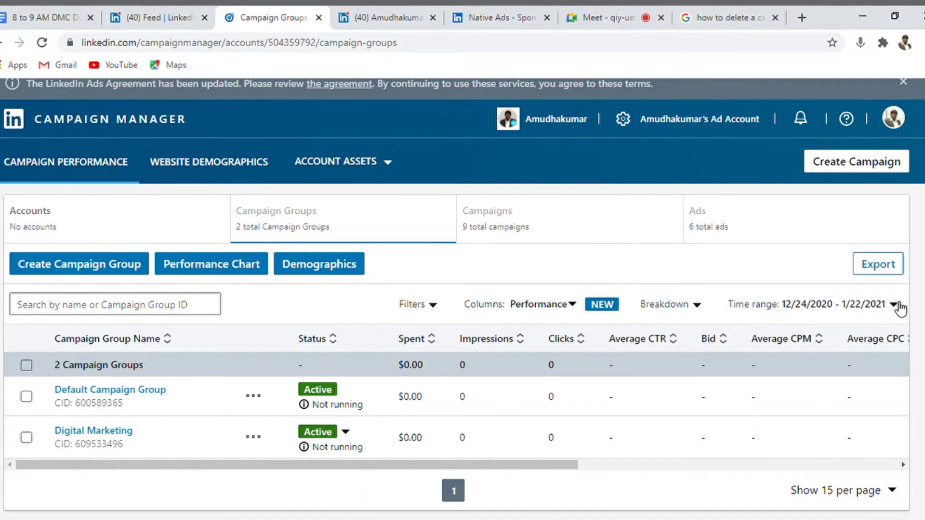
# - Switch the campaign groups' time range to Today, to Yesterday, and finally to Last 7 days
pyautogui.click(897, 306)
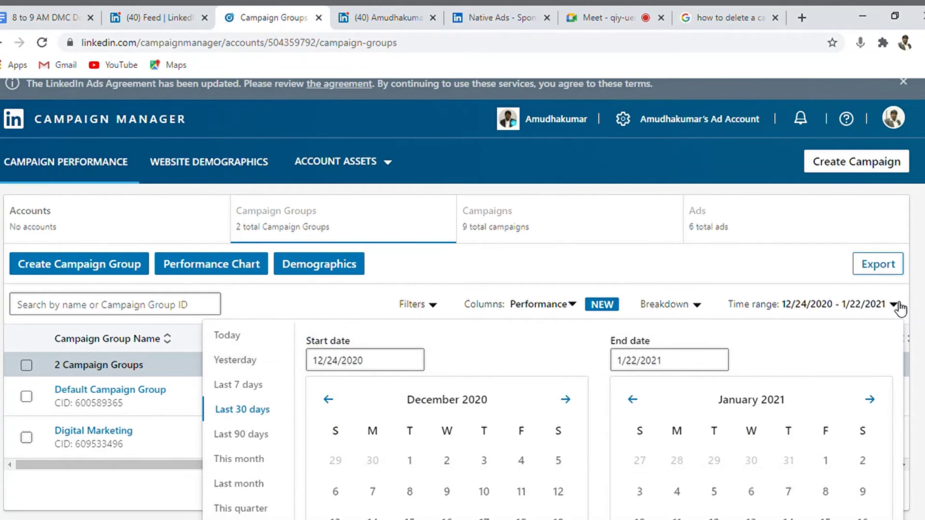
pyautogui.click(238, 346)
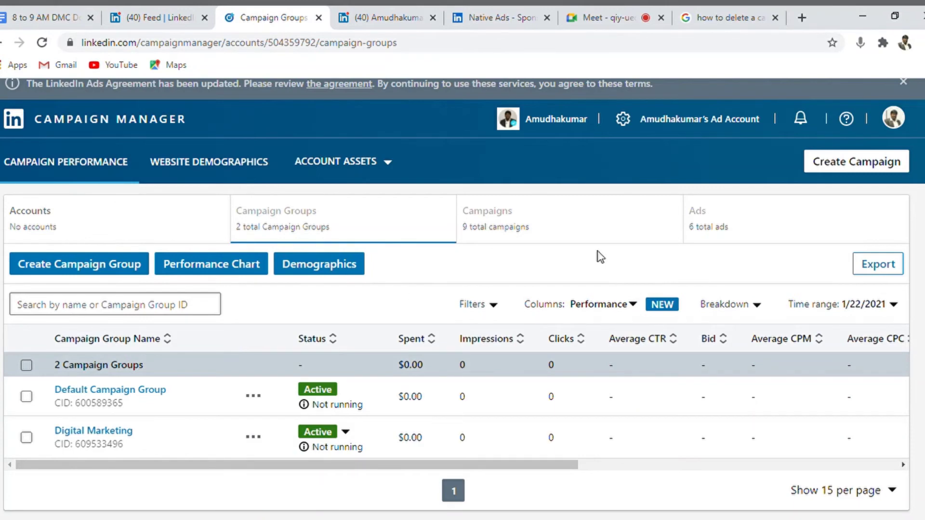
pyautogui.click(892, 306)
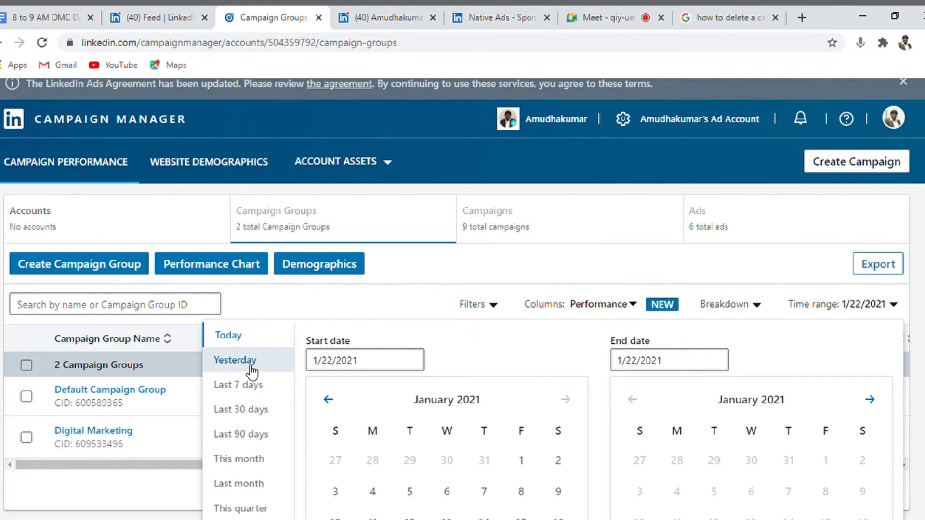
pyautogui.click(250, 372)
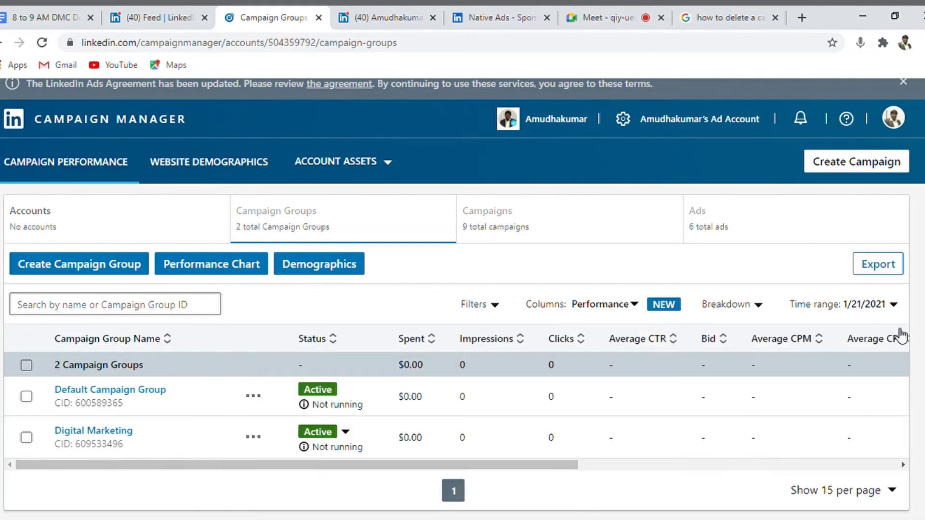
pyautogui.click(895, 307)
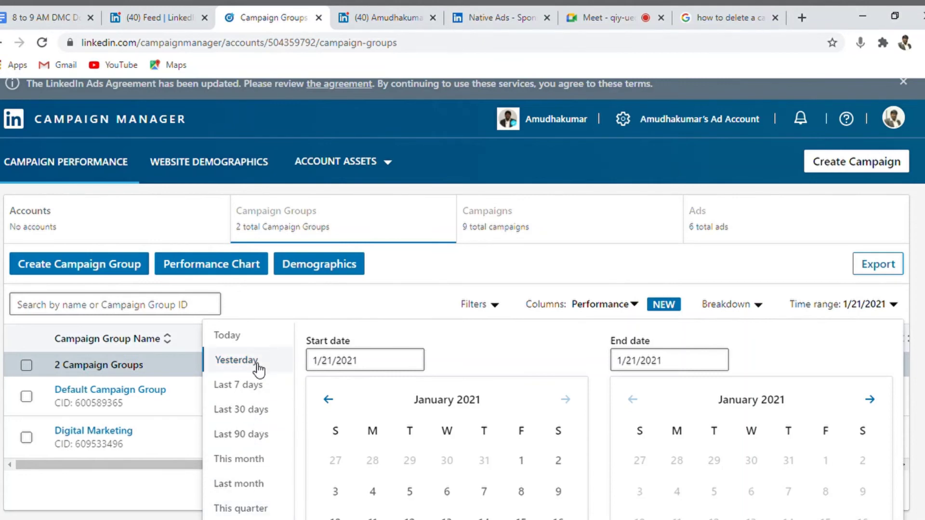
pyautogui.click(254, 391)
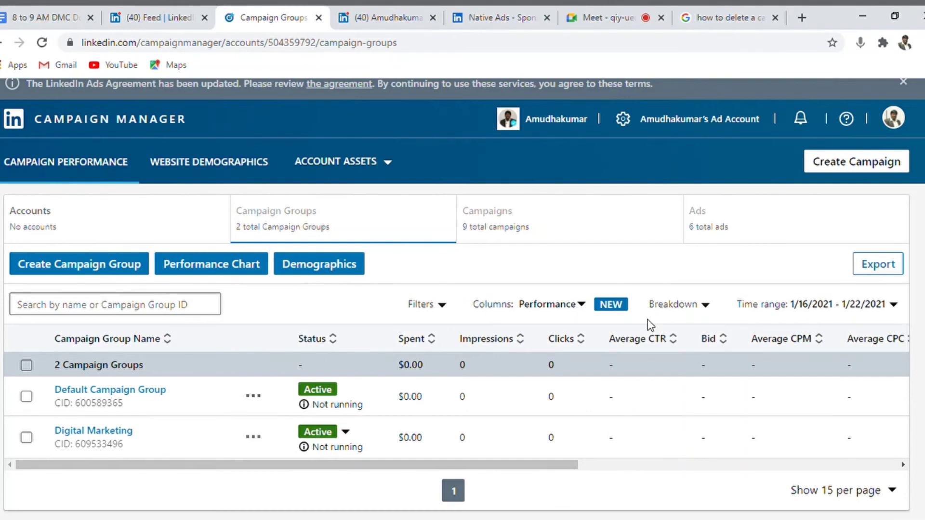
# - Examine the time range presets and the start and end date calendars, and close them without changing the range
pyautogui.click(896, 305)
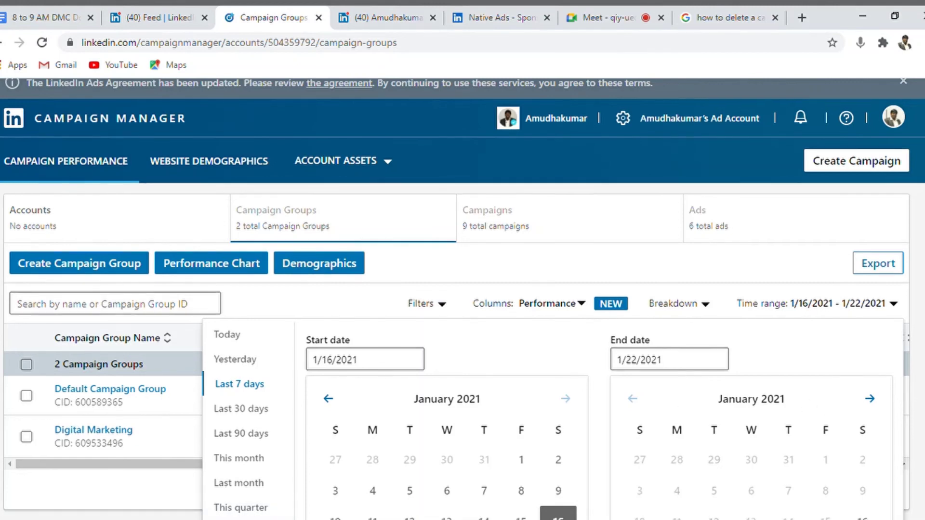
pyautogui.scroll(-3, 462, 298)
pyautogui.scroll(-2, 510, 462)
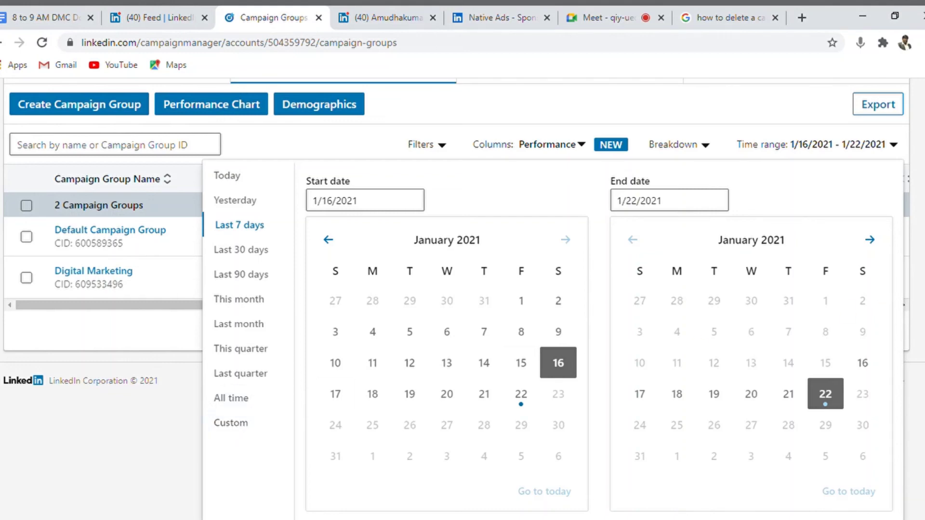
pyautogui.scroll(1, 463, 289)
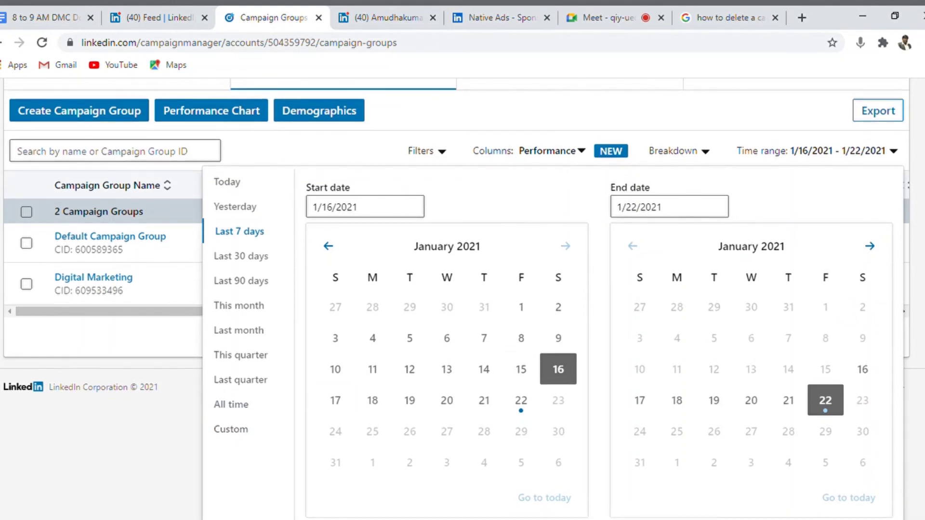
pyautogui.scroll(3, 462, 289)
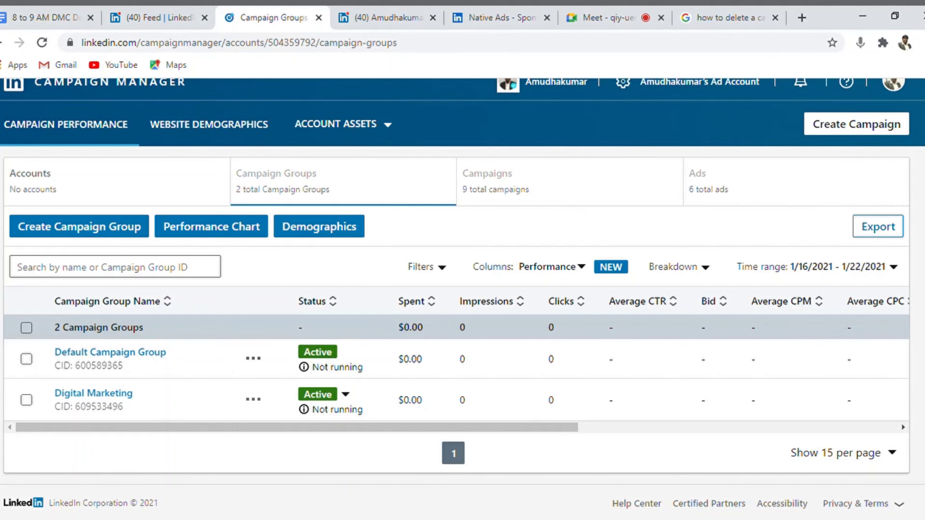
pyautogui.scroll(2, 736, 180)
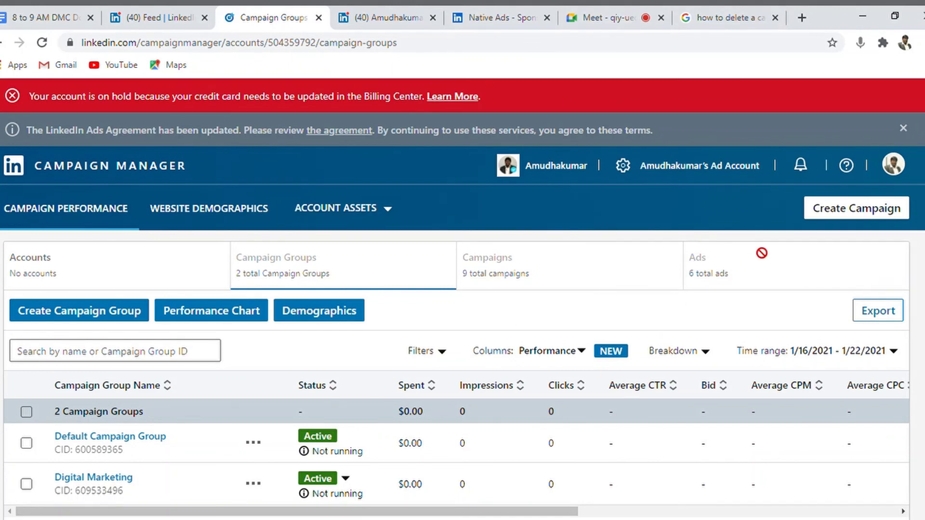
# - Start a new campaign and review the campaign group selection and the list of setup steps
pyautogui.click(842, 215)
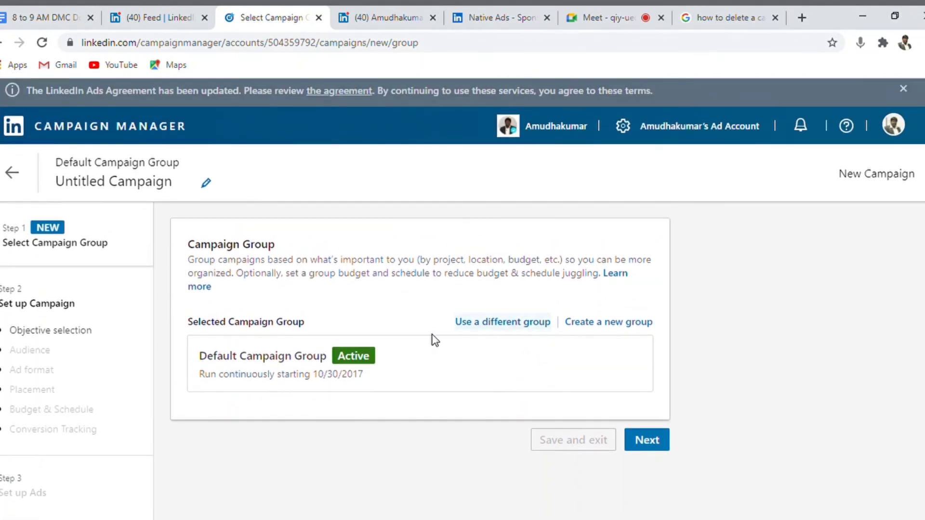
pyautogui.doubleClick(232, 365)
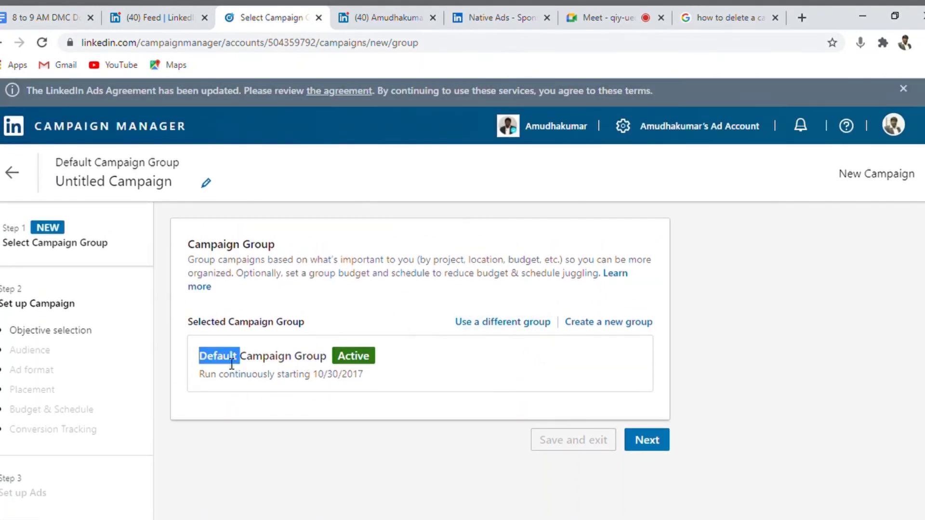
pyautogui.click(232, 365)
pyautogui.click(265, 380)
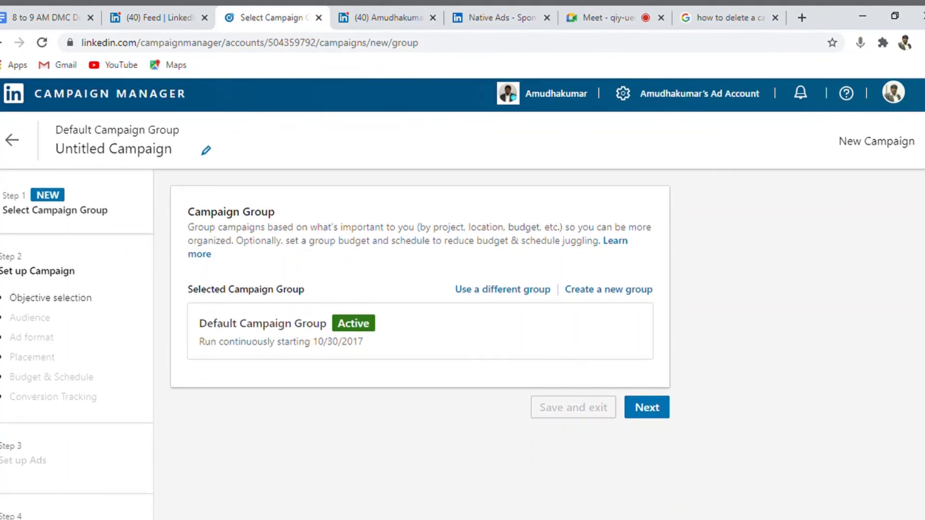
pyautogui.scroll(-3, 462, 299)
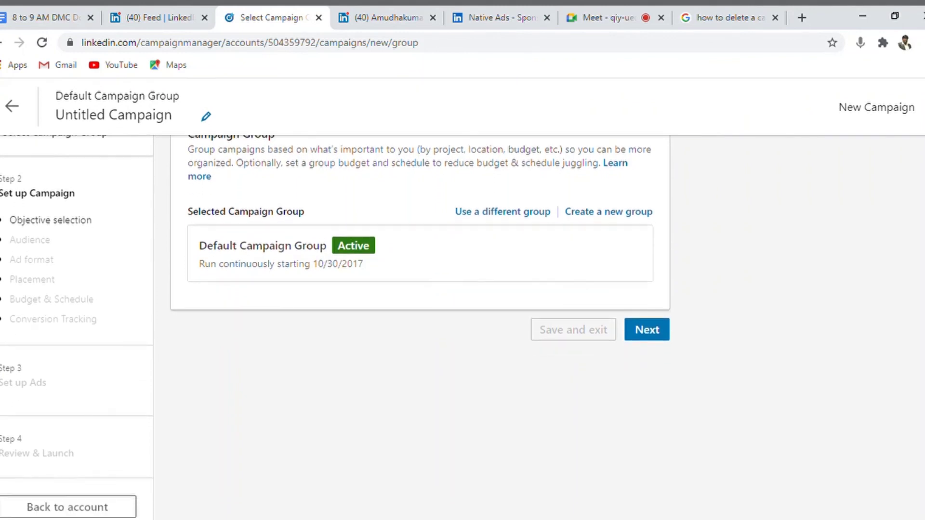
pyautogui.scroll(5, 462, 299)
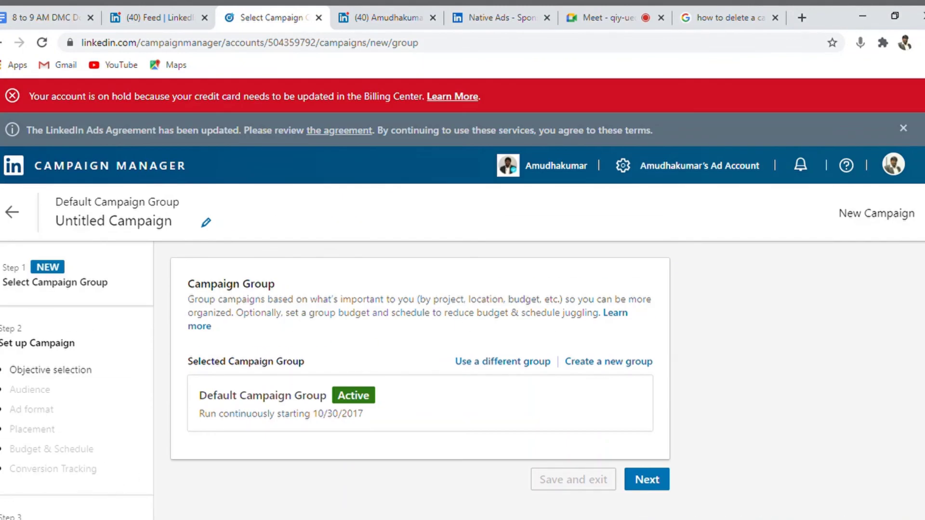